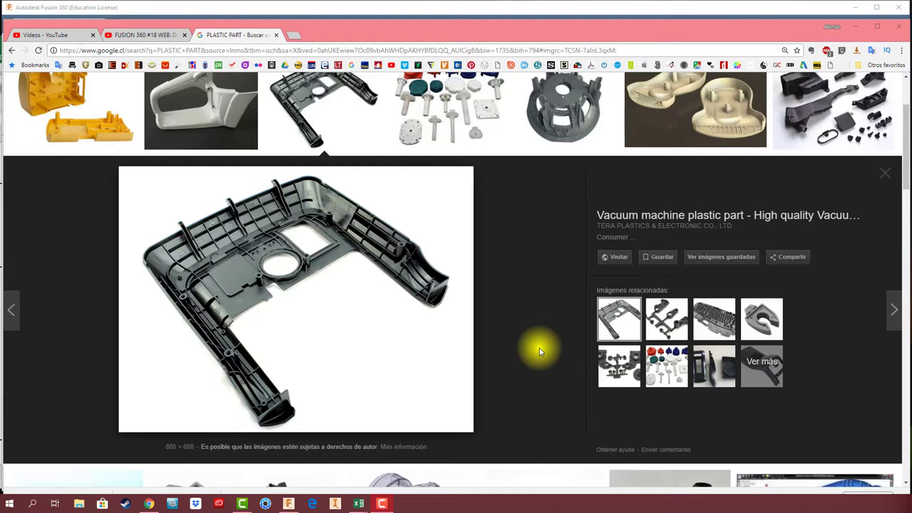
Zoom and orbit to inspect the hollow triangular shell and its three bosses from the side
{"action": "scroll", "coordinate": [401, 313], "scroll_direction": "up", "scroll_amount": 2}
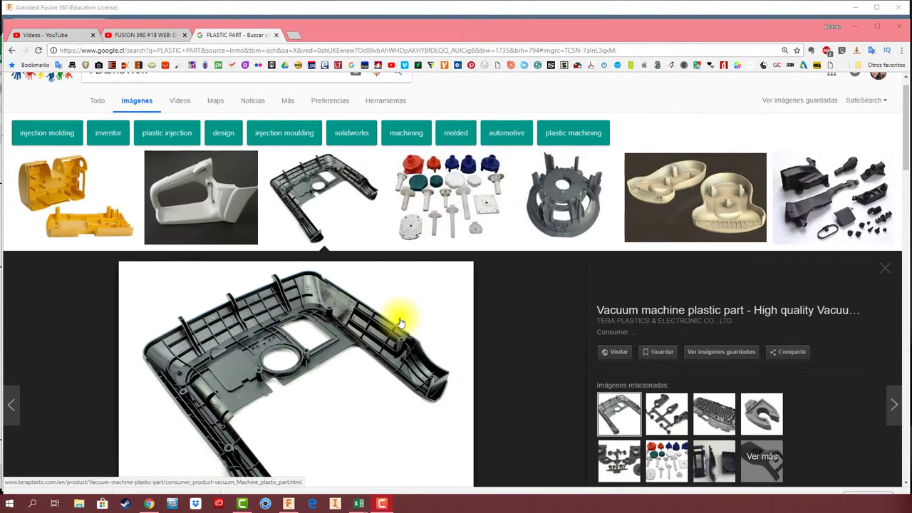
{"action": "scroll", "coordinate": [401, 323], "scroll_direction": "down", "scroll_amount": 1}
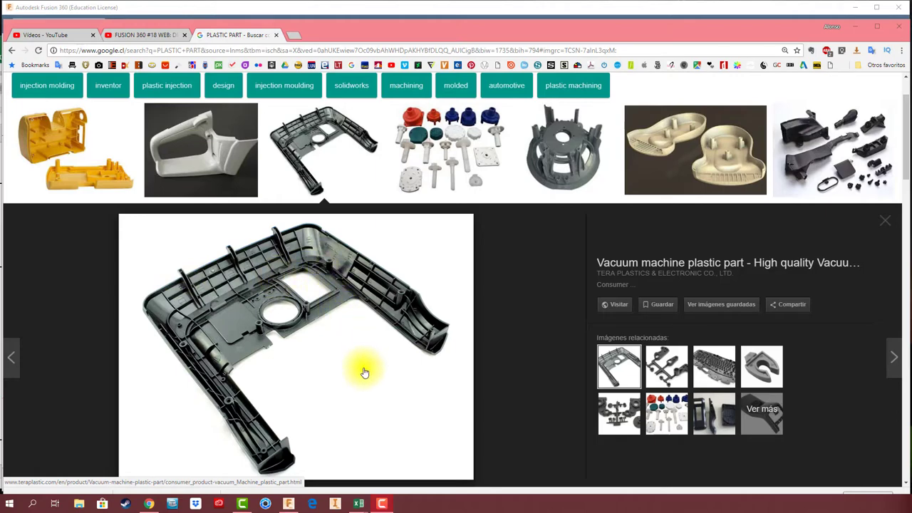
{"action": "scroll", "coordinate": [364, 373], "scroll_direction": "down", "scroll_amount": 1}
{"action": "scroll", "coordinate": [364, 373], "scroll_direction": "down", "scroll_amount": 1}
{"action": "scroll", "coordinate": [364, 372], "scroll_direction": "up", "scroll_amount": 1}
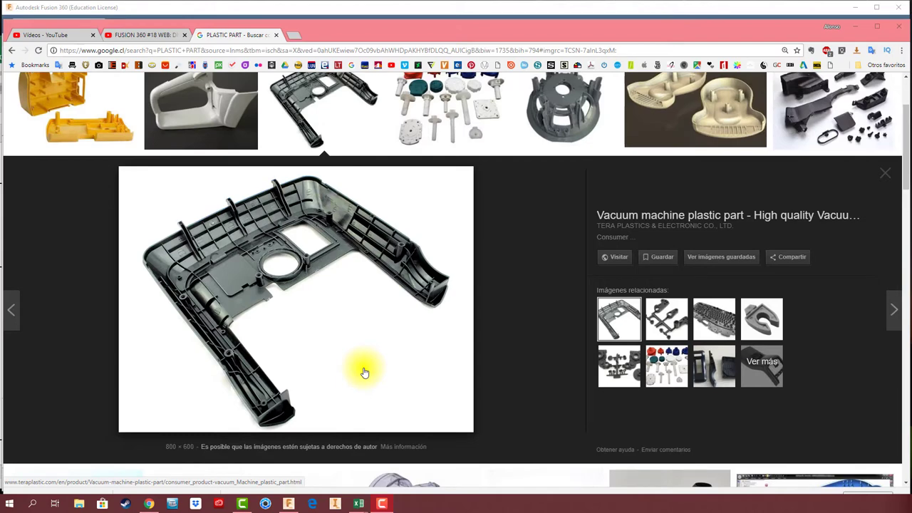
{"action": "scroll", "coordinate": [364, 373], "scroll_direction": "down", "scroll_amount": 1}
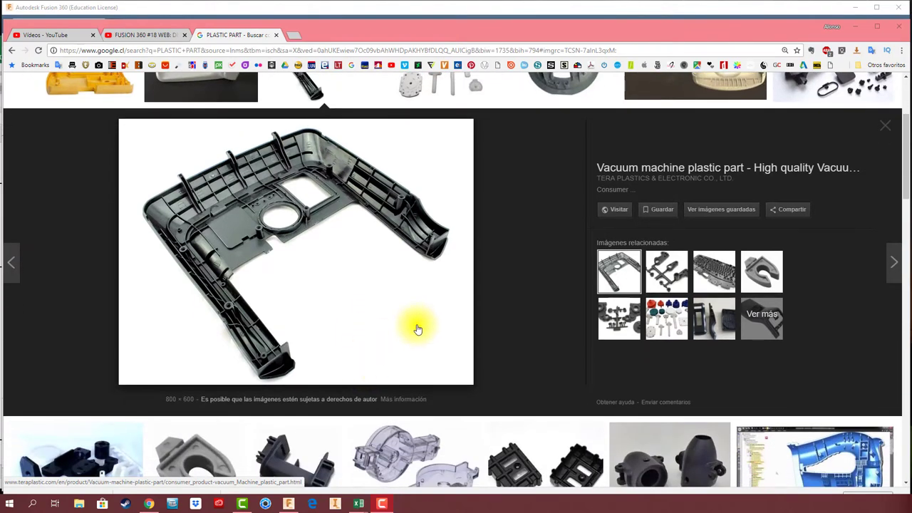
{"action": "scroll", "coordinate": [418, 329], "scroll_direction": "down", "scroll_amount": 1}
{"action": "scroll", "coordinate": [418, 329], "scroll_direction": "down", "scroll_amount": 2}
{"action": "scroll", "coordinate": [418, 330], "scroll_direction": "down", "scroll_amount": 1}
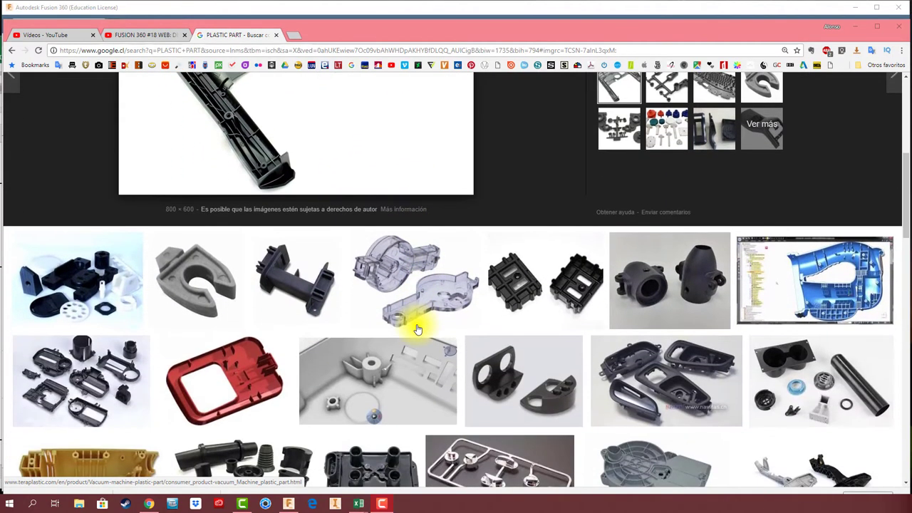
{"action": "scroll", "coordinate": [418, 329], "scroll_direction": "down", "scroll_amount": 1}
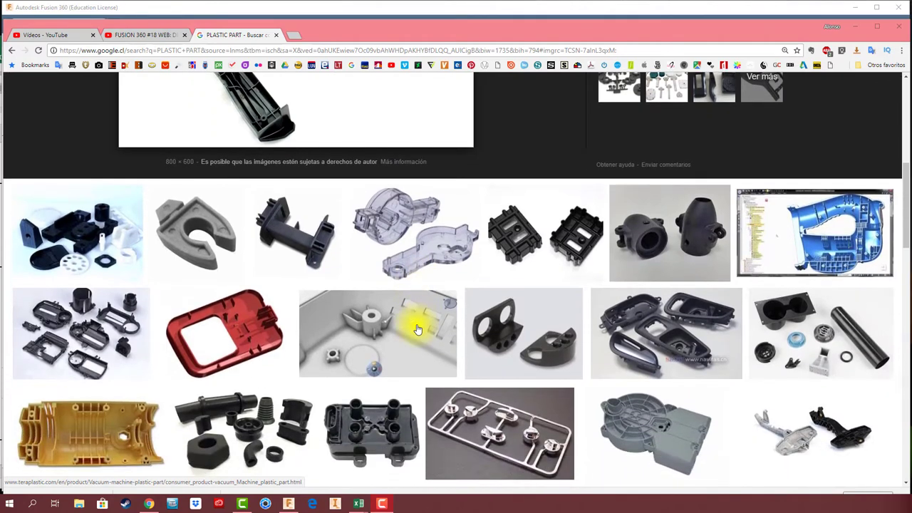
{"action": "scroll", "coordinate": [418, 330], "scroll_direction": "down", "scroll_amount": 2}
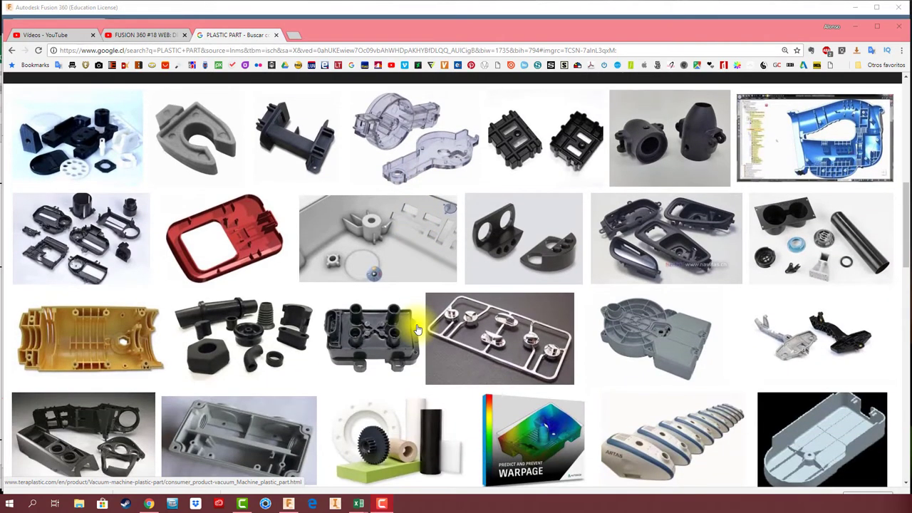
{"action": "scroll", "coordinate": [418, 328], "scroll_direction": "up", "scroll_amount": 3}
{"action": "scroll", "coordinate": [347, 214], "scroll_direction": "up", "scroll_amount": 6}
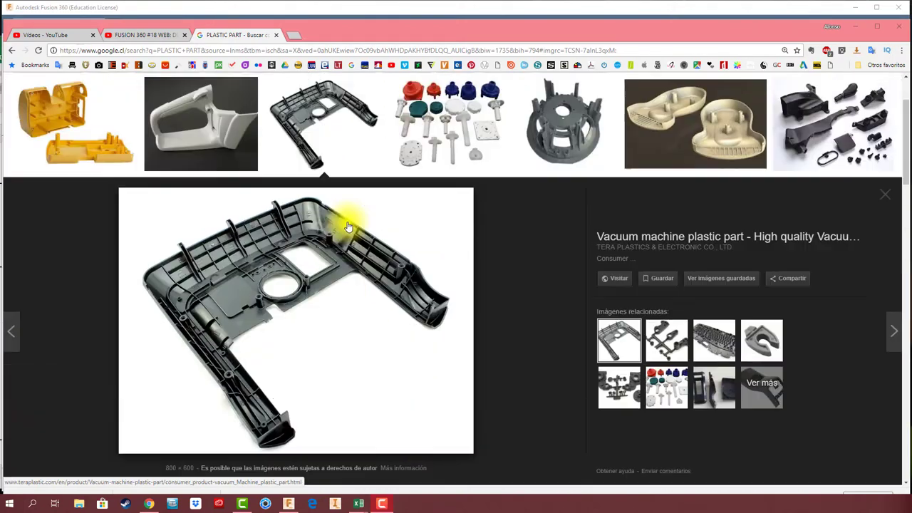
{"action": "scroll", "coordinate": [223, 234], "scroll_direction": "up", "scroll_amount": 2}
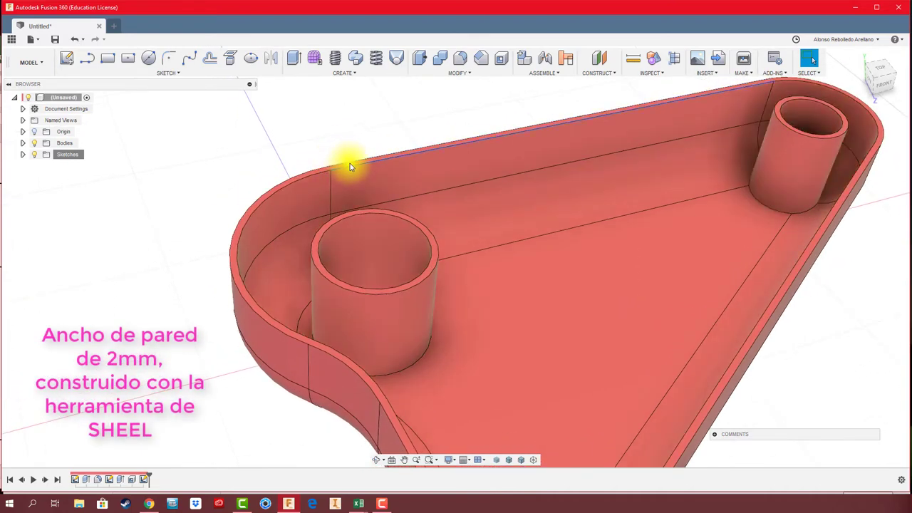
{"action": "scroll", "coordinate": [320, 146], "scroll_direction": "down", "scroll_amount": 2}
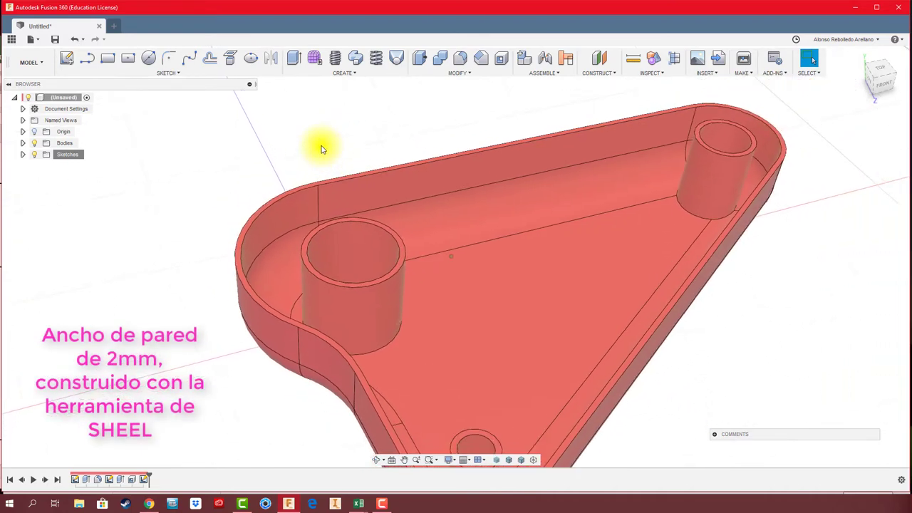
{"action": "mouse_move", "coordinate": [320, 148]}
{"action": "middle_mouse_down", "text": "shift"}
{"action": "mouse_move", "coordinate": [322, 168]}
{"action": "mouse_move", "coordinate": [204, 124]}
{"action": "middle_mouse_up", "text": "shift"}
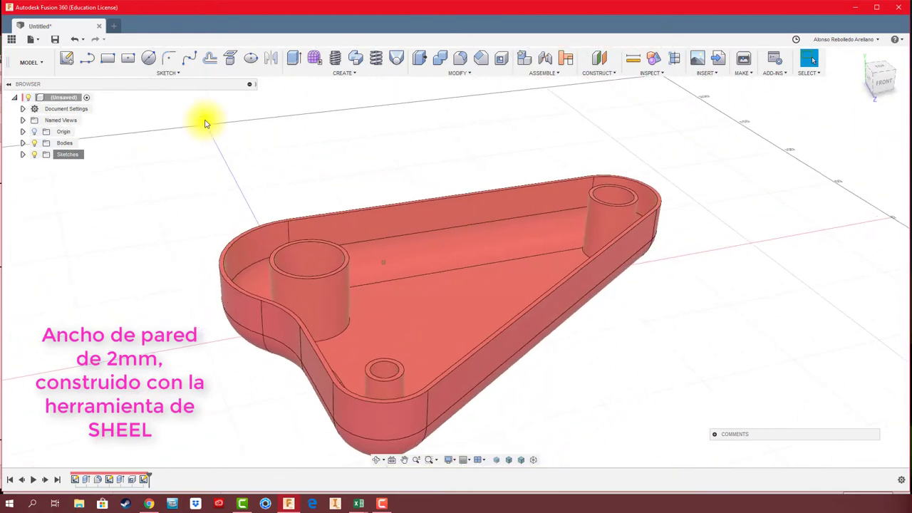
Start a new sketch and zoom in toward the part's inner wall
{"action": "left_click", "coordinate": [67, 57]}
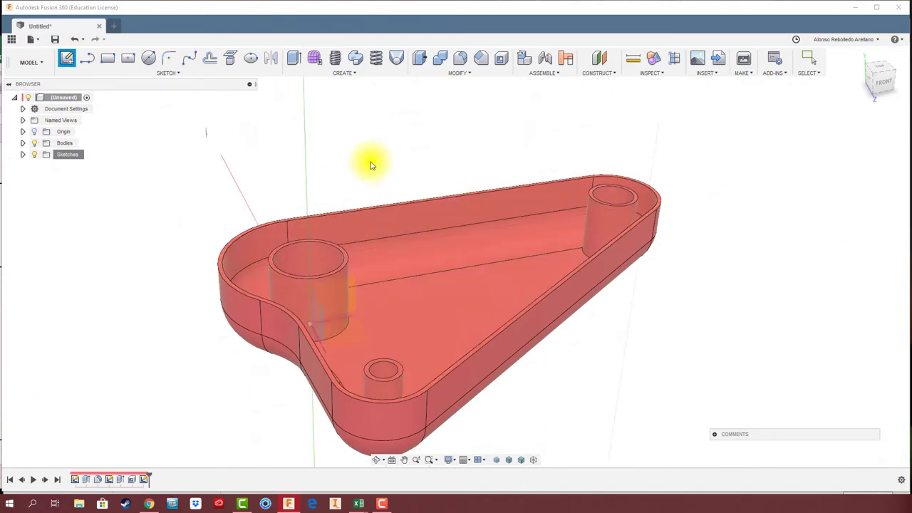
{"action": "scroll", "coordinate": [413, 268], "scroll_direction": "up", "scroll_amount": 3}
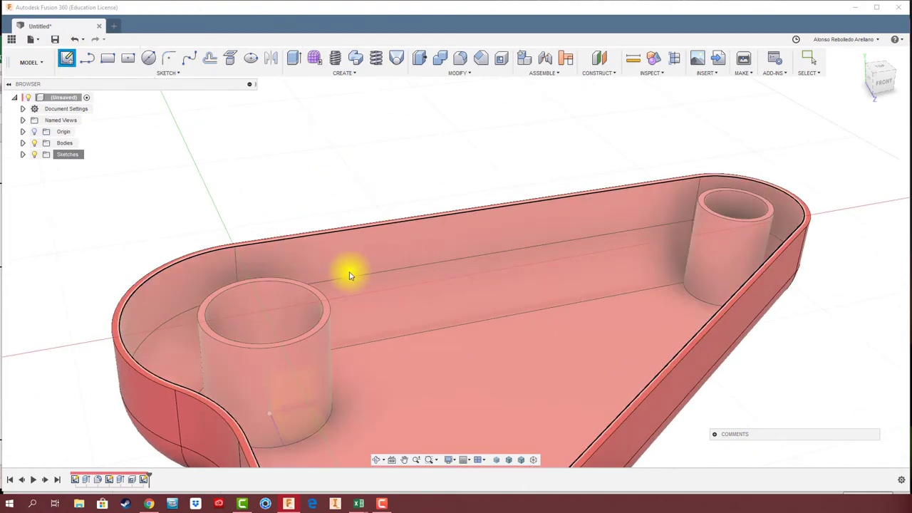
{"action": "scroll", "coordinate": [350, 271], "scroll_direction": "up", "scroll_amount": 2}
{"action": "scroll", "coordinate": [354, 234], "scroll_direction": "up", "scroll_amount": 2}
{"action": "scroll", "coordinate": [370, 189], "scroll_direction": "up", "scroll_amount": 2}
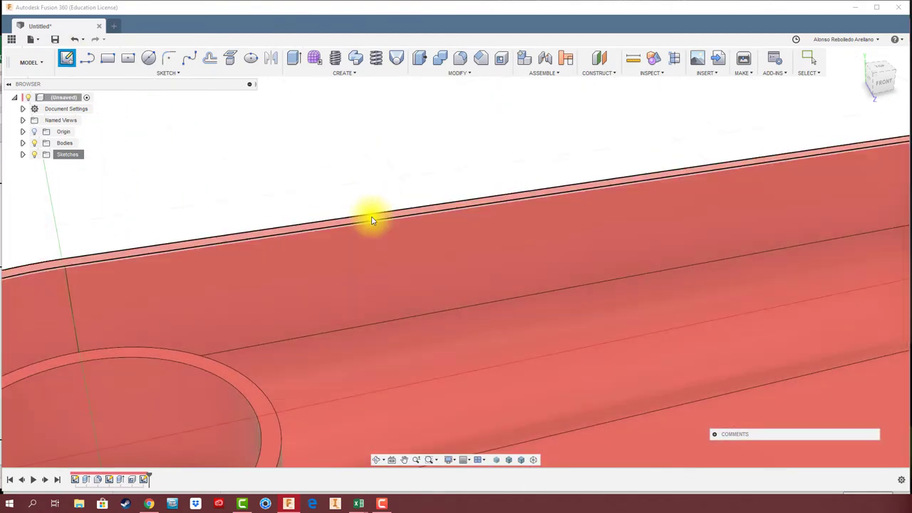
On the cavity floor, draw a straight line running down past the bottom wall
{"action": "left_click", "coordinate": [371, 219]}
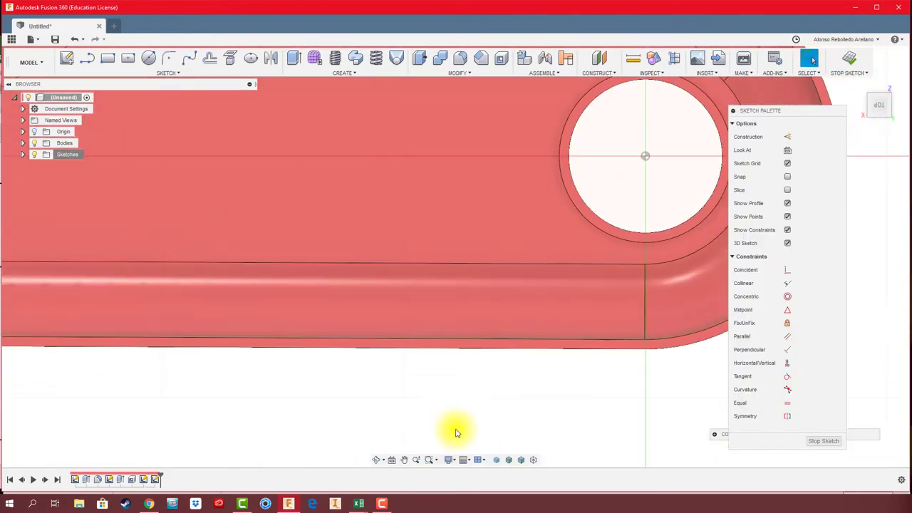
{"action": "scroll", "coordinate": [459, 426], "scroll_direction": "down", "scroll_amount": 2}
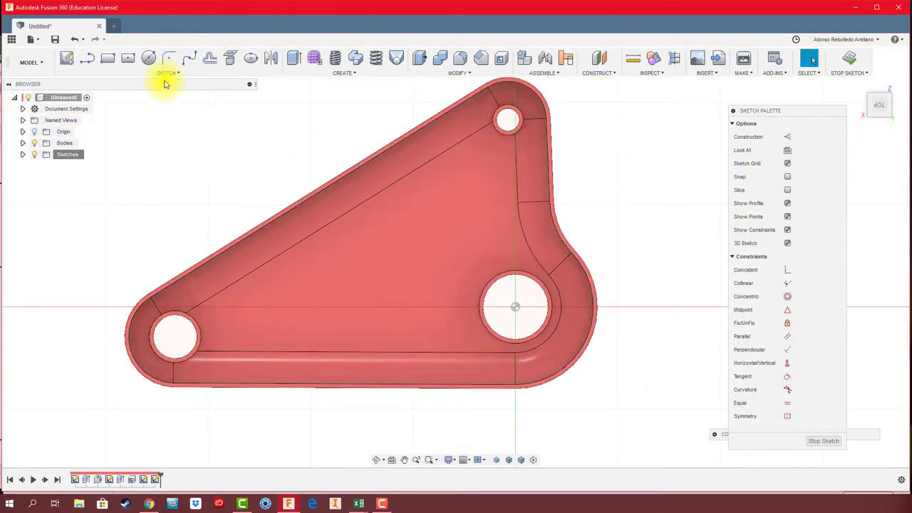
{"action": "key", "text": "l"}
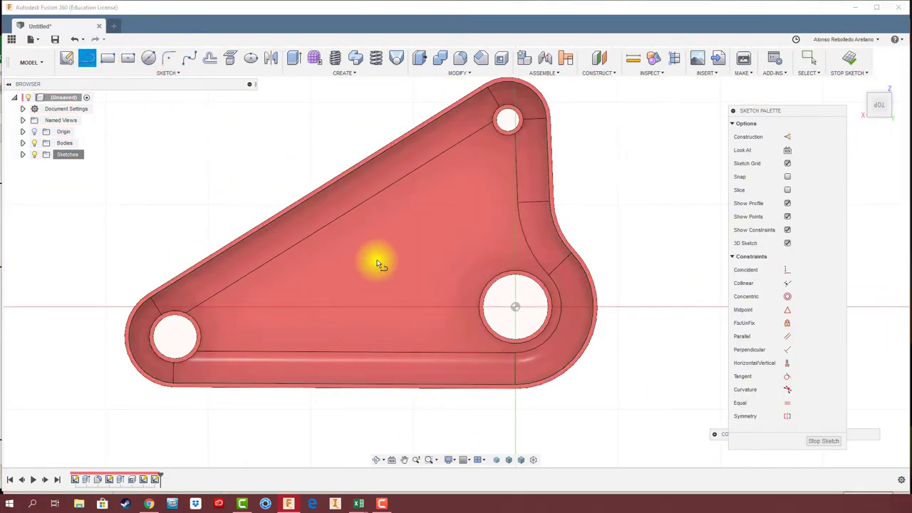
{"action": "left_click", "coordinate": [349, 256]}
{"action": "left_click", "coordinate": [332, 408]}
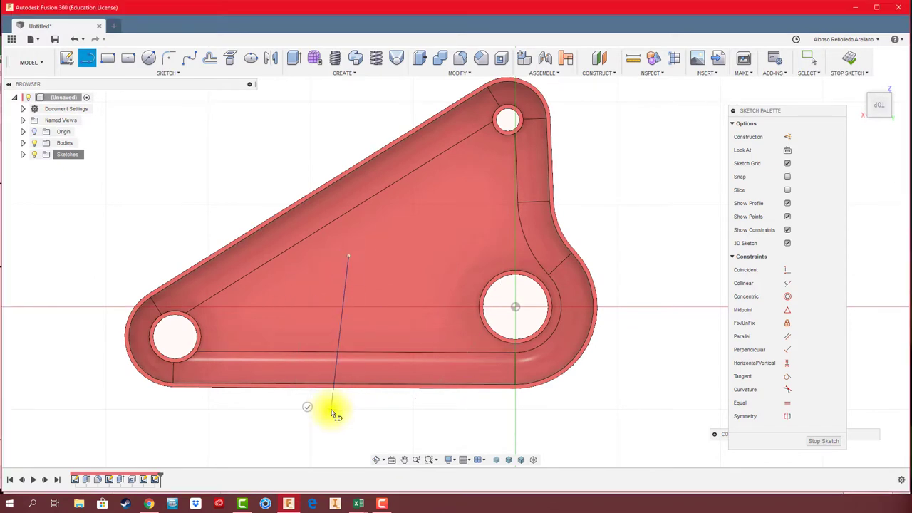
{"action": "key", "text": "Escape"}
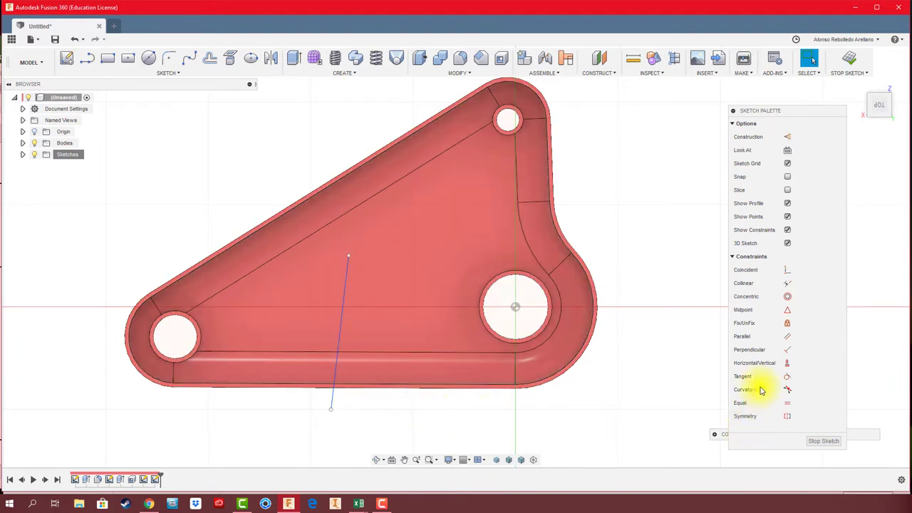
{"action": "left_click_drag", "start_coordinate": [775, 114], "coordinate": [769, 113]}
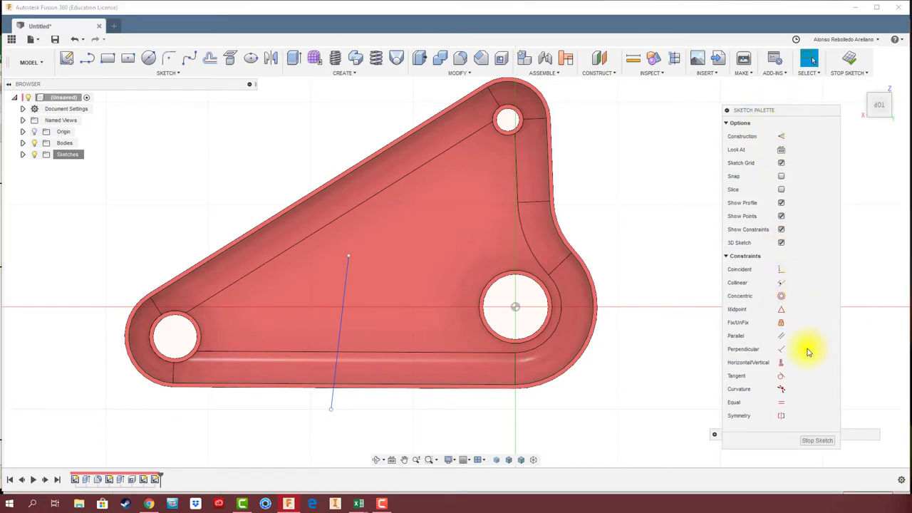
Add a driven 90° angle dimension between the line and the bottom edge
{"action": "left_click", "coordinate": [339, 347]}
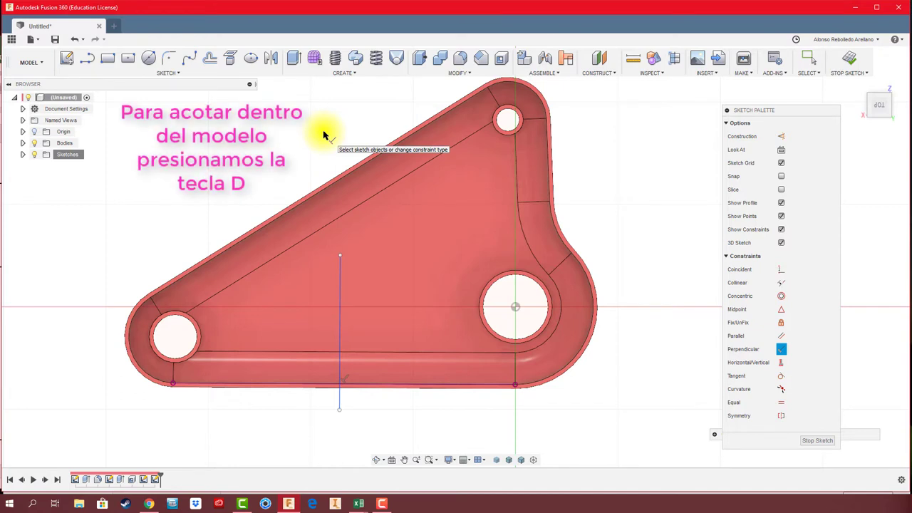
{"action": "key", "text": "d"}
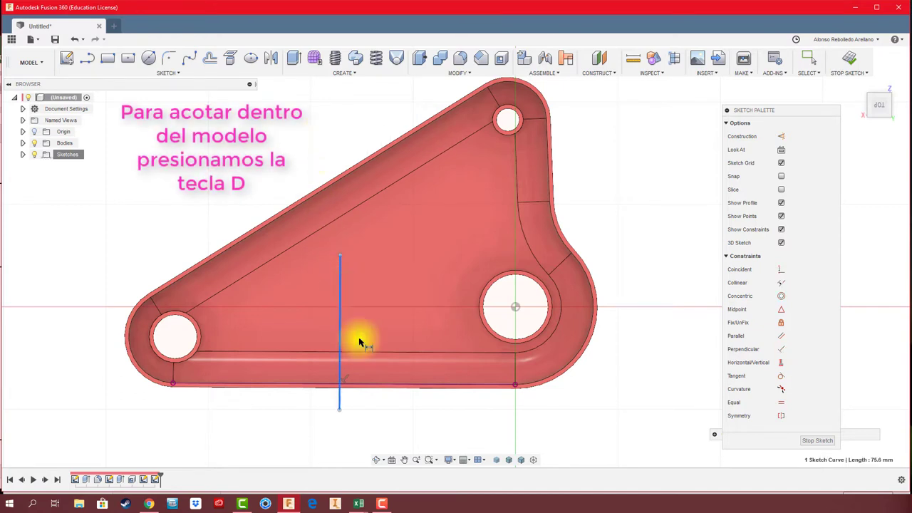
{"action": "left_click", "coordinate": [377, 391]}
{"action": "left_click", "coordinate": [407, 350]}
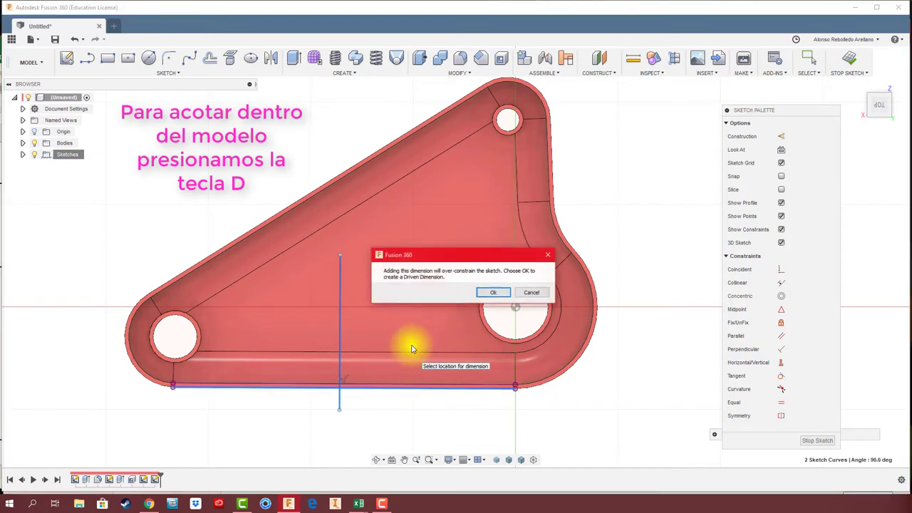
{"action": "left_click", "coordinate": [493, 293]}
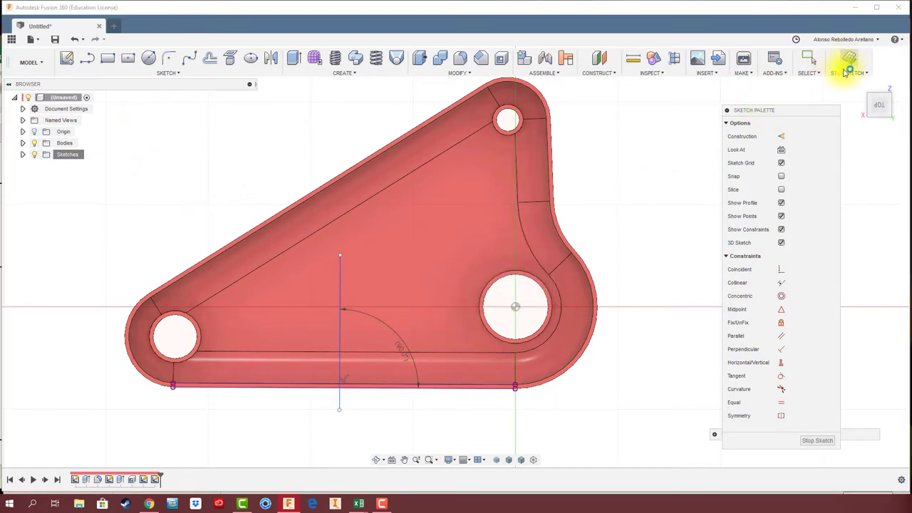
{"action": "mouse_move", "coordinate": [713, 100]}
{"action": "middle_mouse_down", "text": "shift"}
{"action": "mouse_move", "coordinate": [617, 143]}
{"action": "mouse_move", "coordinate": [434, 265]}
{"action": "middle_mouse_up", "text": "shift"}
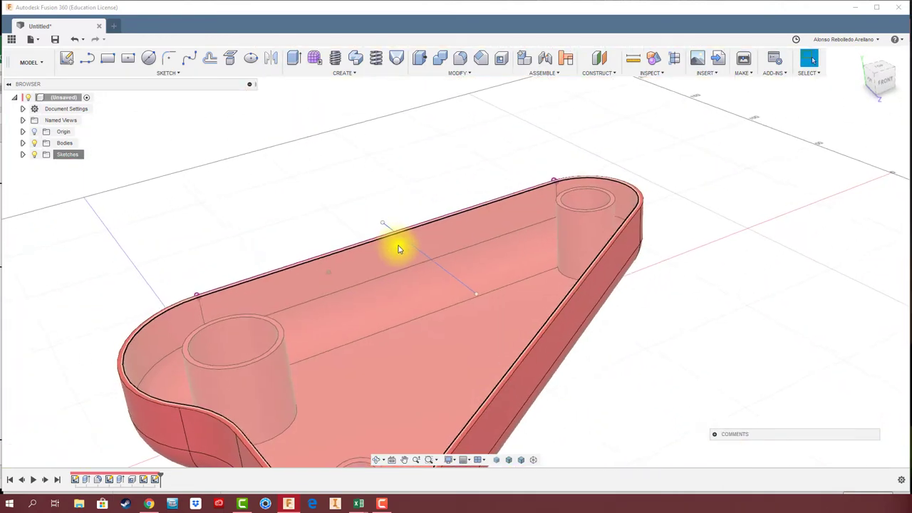
Create a 2 mm symmetric, To Next web rib along the sketched line
{"action": "mouse_move", "coordinate": [597, 357]}
{"action": "middle_mouse_down", "text": "shift"}
{"action": "mouse_move", "coordinate": [643, 376]}
{"action": "mouse_move", "coordinate": [600, 354]}
{"action": "mouse_move", "coordinate": [533, 286]}
{"action": "mouse_move", "coordinate": [407, 260]}
{"action": "mouse_move", "coordinate": [396, 268]}
{"action": "mouse_move", "coordinate": [407, 261]}
{"action": "mouse_move", "coordinate": [302, 150]}
{"action": "mouse_move", "coordinate": [321, 88]}
{"action": "mouse_move", "coordinate": [329, 111]}
{"action": "mouse_move", "coordinate": [340, 79]}
{"action": "middle_mouse_up", "text": "shift"}
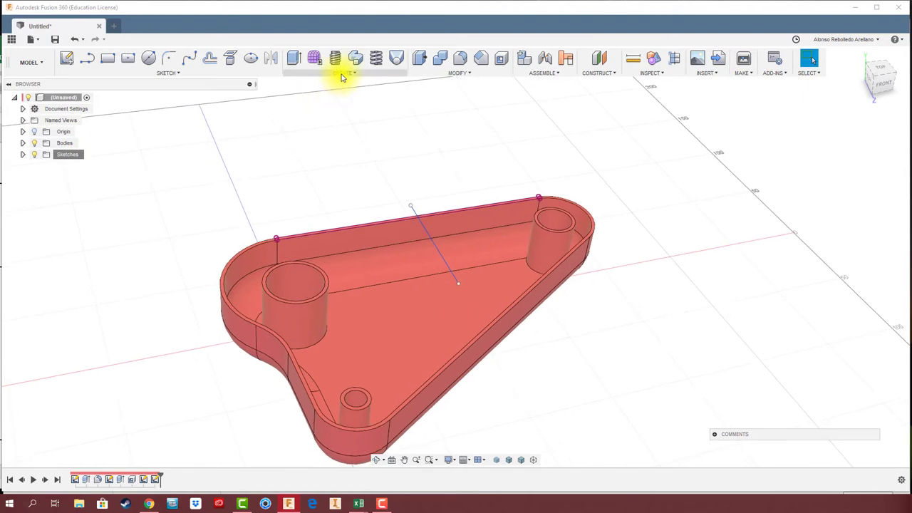
{"action": "left_click", "coordinate": [340, 76]}
{"action": "left_click", "coordinate": [301, 150]}
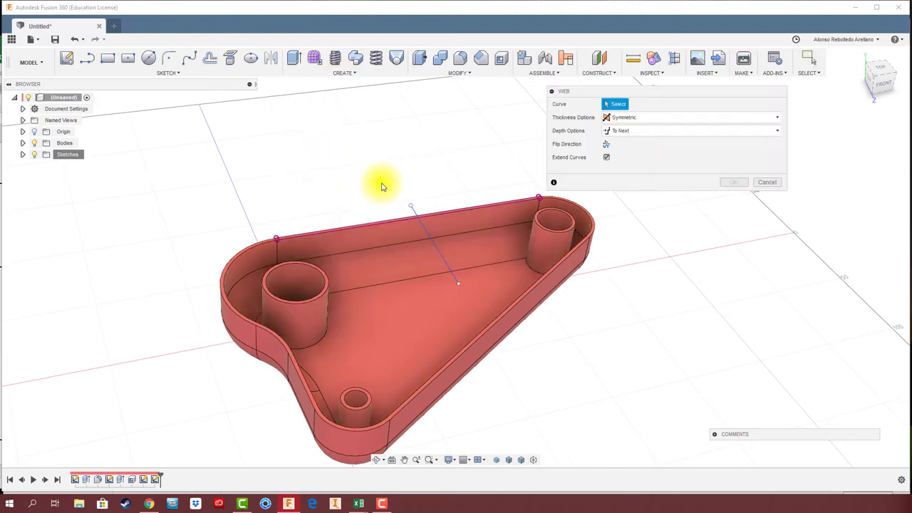
{"action": "left_click", "coordinate": [424, 235]}
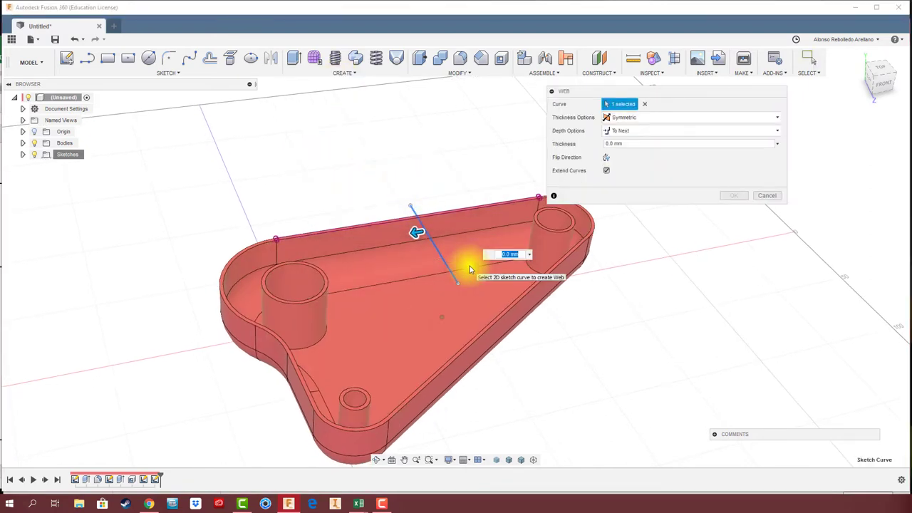
{"action": "scroll", "coordinate": [442, 253], "scroll_direction": "up", "scroll_amount": 2}
{"action": "scroll", "coordinate": [406, 237], "scroll_direction": "up", "scroll_amount": 2}
{"action": "mouse_move", "coordinate": [392, 227]}
{"action": "left_mouse_down"}
{"action": "mouse_move", "coordinate": [347, 230]}
{"action": "mouse_move", "coordinate": [386, 225]}
{"action": "left_mouse_up"}
{"action": "type", "text": "2"}
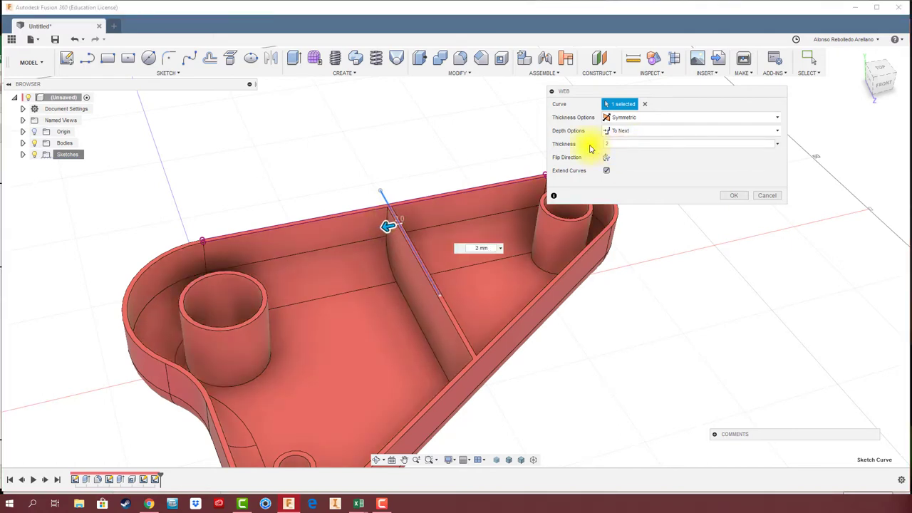
{"action": "mouse_move", "coordinate": [435, 204]}
{"action": "middle_mouse_down", "text": "shift"}
{"action": "mouse_move", "coordinate": [482, 224]}
{"action": "mouse_move", "coordinate": [520, 197]}
{"action": "mouse_move", "coordinate": [473, 121]}
{"action": "mouse_move", "coordinate": [406, 159]}
{"action": "mouse_move", "coordinate": [346, 159]}
{"action": "mouse_move", "coordinate": [357, 173]}
{"action": "mouse_move", "coordinate": [347, 228]}
{"action": "middle_mouse_up", "text": "shift"}
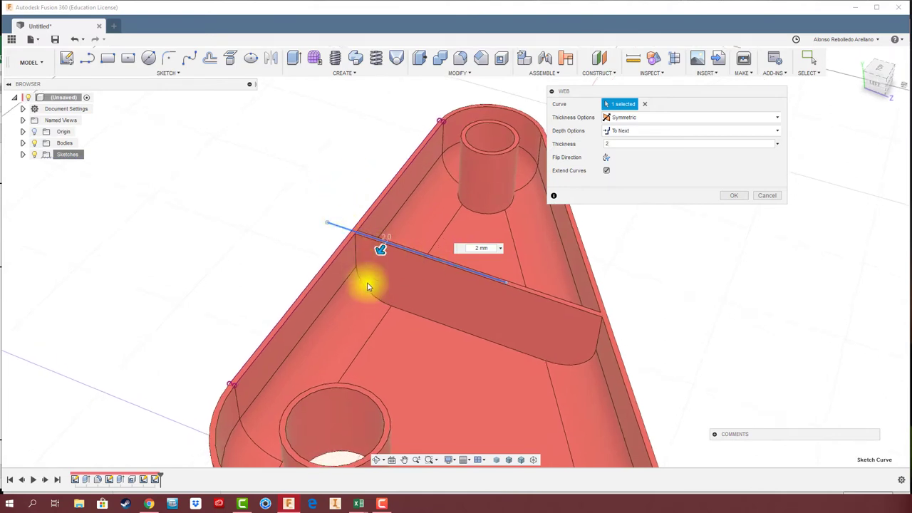
{"action": "middle_click_drag", "start_coordinate": [368, 287], "coordinate": [482, 346], "text": "shift"}
{"action": "mouse_move", "coordinate": [769, 269]}
{"action": "middle_mouse_down", "text": "shift"}
{"action": "mouse_move", "coordinate": [662, 266]}
{"action": "mouse_move", "coordinate": [670, 274]}
{"action": "mouse_move", "coordinate": [668, 264]}
{"action": "mouse_move", "coordinate": [734, 201]}
{"action": "mouse_move", "coordinate": [703, 241]}
{"action": "mouse_move", "coordinate": [330, 149]}
{"action": "mouse_move", "coordinate": [324, 193]}
{"action": "middle_mouse_up", "text": "shift"}
{"action": "left_click", "coordinate": [734, 201]}
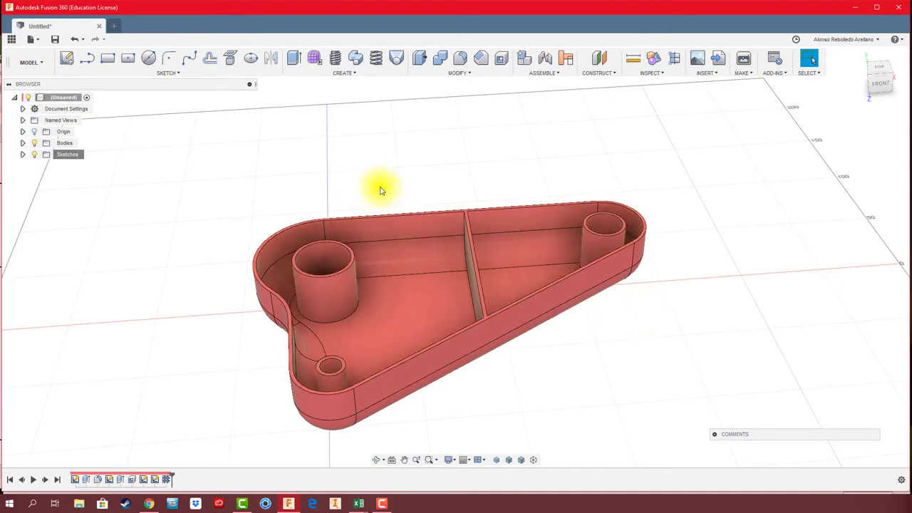
On the part face, sketch a diagonal line from the top corner across the cavity
{"action": "left_click", "coordinate": [66, 58]}
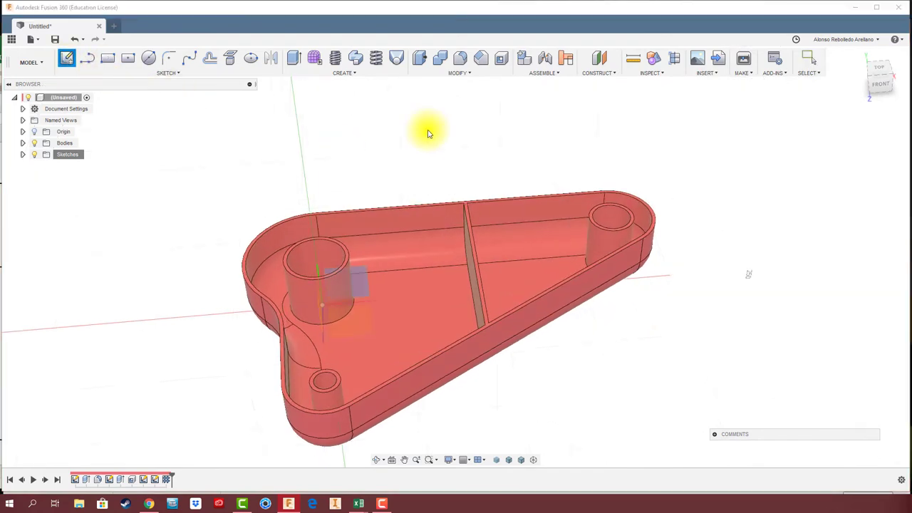
{"action": "scroll", "coordinate": [469, 201], "scroll_direction": "up", "scroll_amount": 3}
{"action": "scroll", "coordinate": [464, 211], "scroll_direction": "up", "scroll_amount": 3}
{"action": "left_click", "coordinate": [463, 224]}
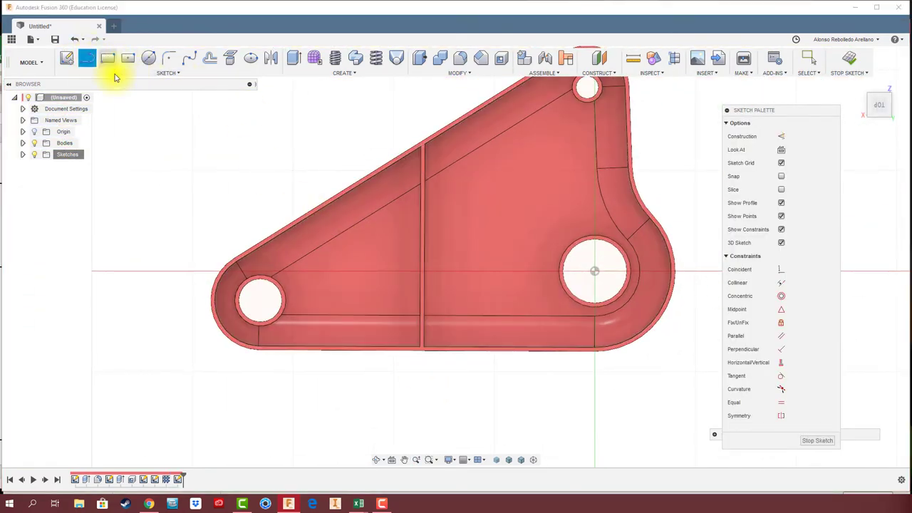
{"action": "left_click", "coordinate": [315, 169]}
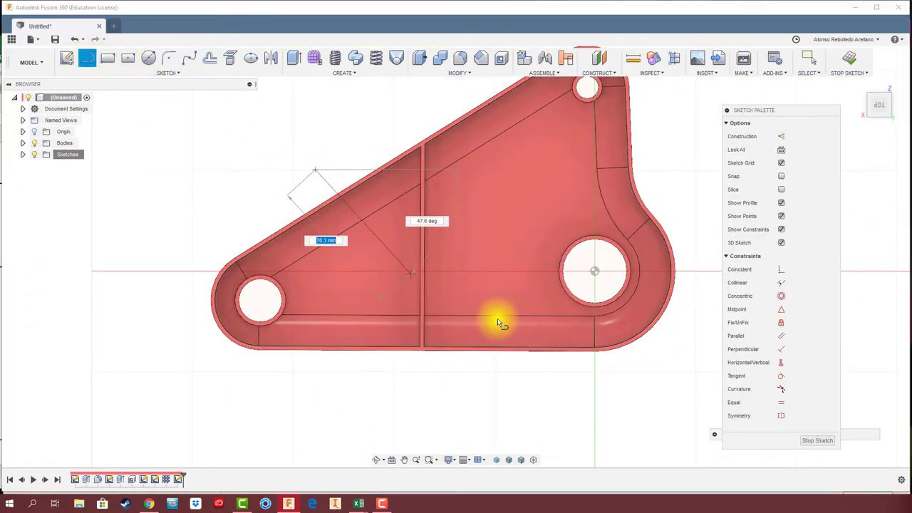
{"action": "left_click", "coordinate": [588, 371]}
{"action": "key", "text": "Escape"}
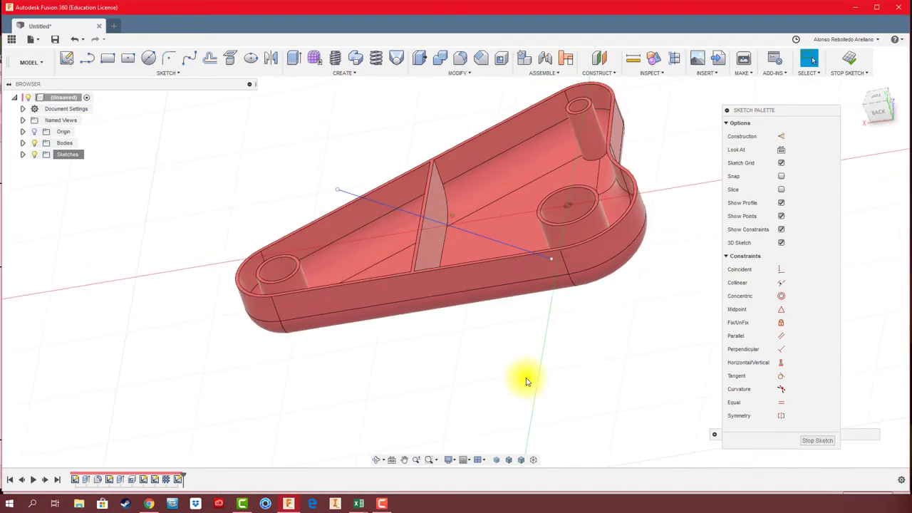
{"action": "middle_click_drag", "start_coordinate": [526, 381], "coordinate": [560, 271], "text": "shift"}
{"action": "scroll", "coordinate": [444, 130], "scroll_direction": "up", "scroll_amount": 3}
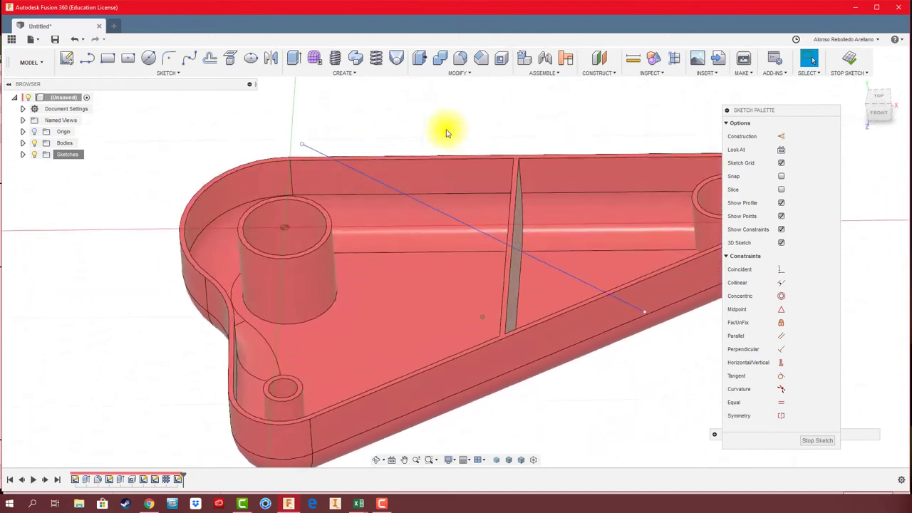
{"action": "middle_click_drag", "start_coordinate": [438, 132], "coordinate": [470, 135], "text": "shift"}
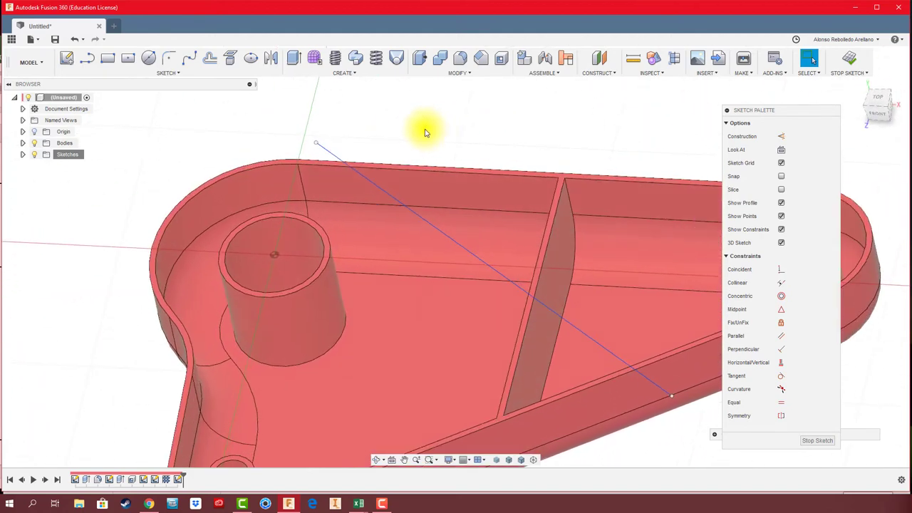
Dimension the diagonal line at 30° to the top edge and finish the sketch
{"action": "left_click", "coordinate": [388, 197]}
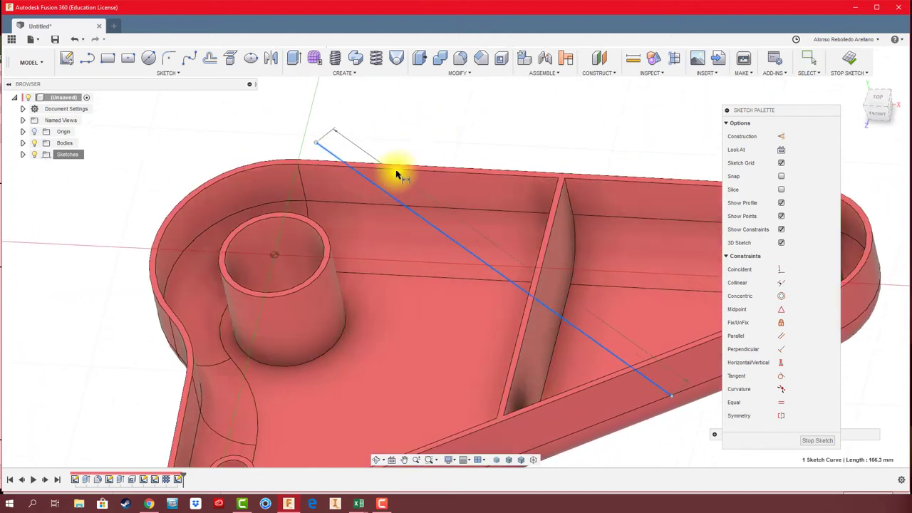
{"action": "left_click", "coordinate": [399, 171]}
{"action": "left_click", "coordinate": [429, 187]}
{"action": "type", "text": "30"}
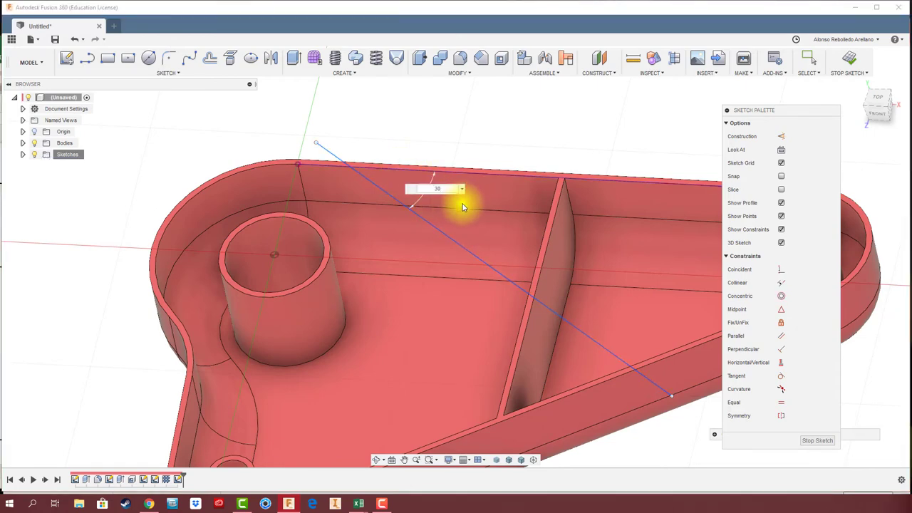
{"action": "key", "text": "Return"}
{"action": "scroll", "coordinate": [463, 206], "scroll_direction": "down", "scroll_amount": 5}
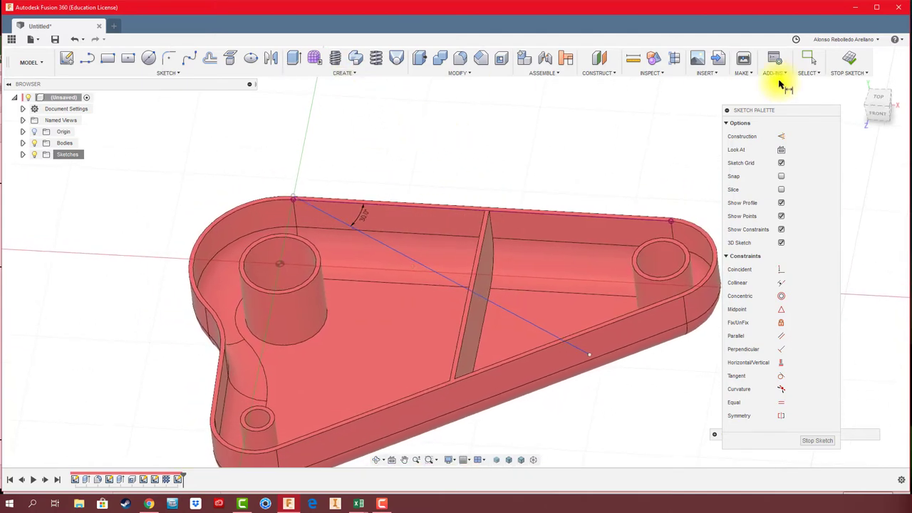
{"action": "left_click", "coordinate": [853, 60]}
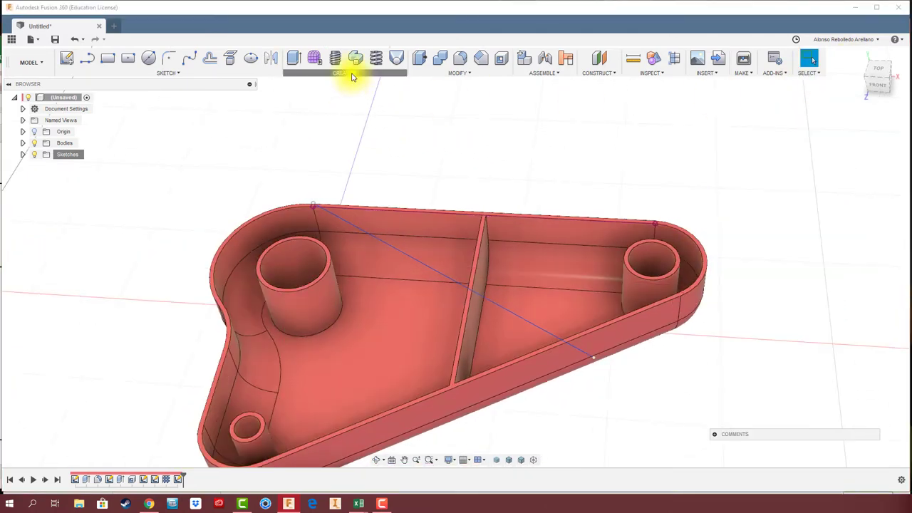
Add a 2 mm symmetric web rib along the diagonal line, crossing the first rib
{"action": "left_click", "coordinate": [352, 74]}
{"action": "left_click", "coordinate": [300, 150]}
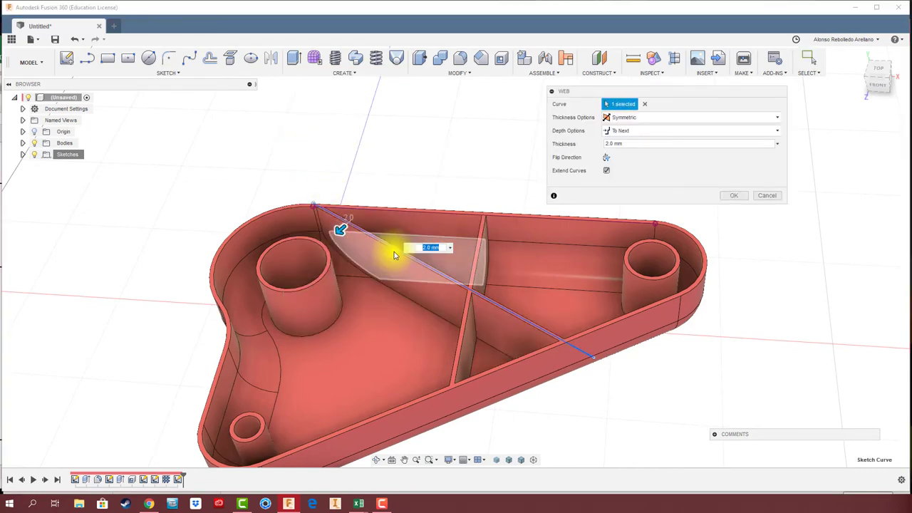
{"action": "mouse_move", "coordinate": [394, 255]}
{"action": "middle_mouse_down", "text": "shift"}
{"action": "mouse_move", "coordinate": [428, 126]}
{"action": "mouse_move", "coordinate": [426, 308]}
{"action": "middle_mouse_up", "text": "shift"}
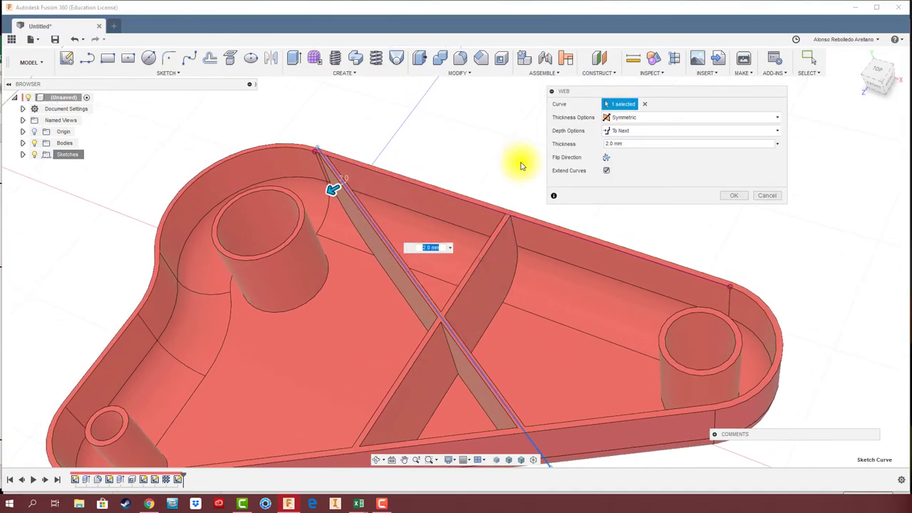
{"action": "middle_click_drag", "start_coordinate": [503, 154], "coordinate": [472, 163], "text": "shift"}
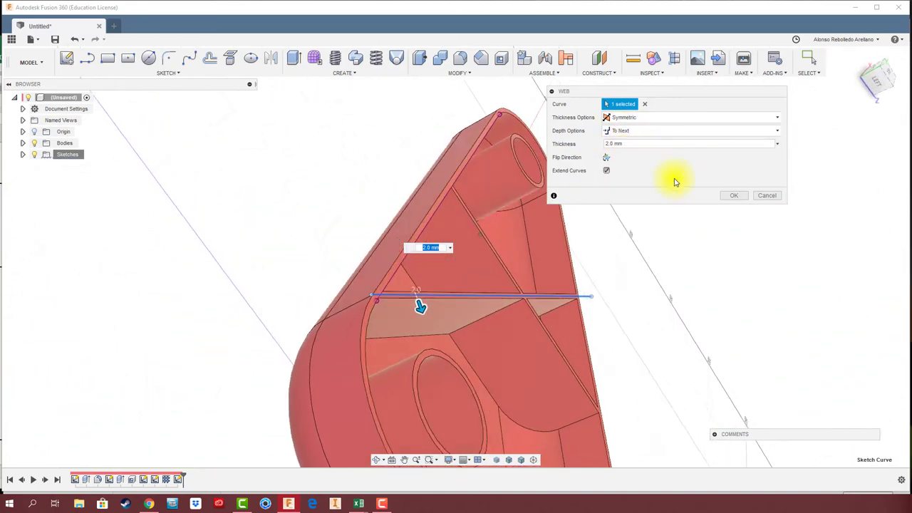
{"action": "left_click", "coordinate": [734, 196]}
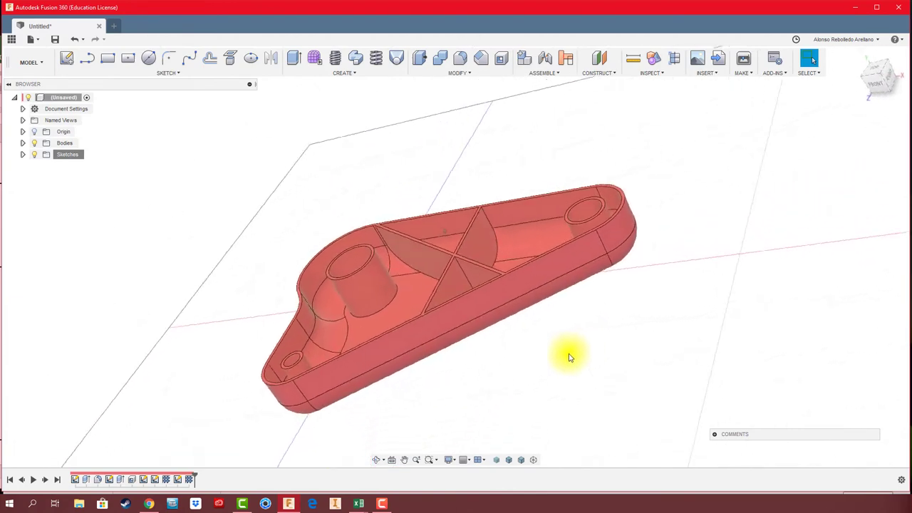
On the part face, sketch a line across the lower cavity near the small boss
{"action": "mouse_move", "coordinate": [476, 207]}
{"action": "middle_mouse_down", "text": "shift"}
{"action": "mouse_move", "coordinate": [484, 138]}
{"action": "mouse_move", "coordinate": [432, 122]}
{"action": "mouse_move", "coordinate": [390, 136]}
{"action": "mouse_move", "coordinate": [163, 94]}
{"action": "middle_mouse_up", "text": "shift"}
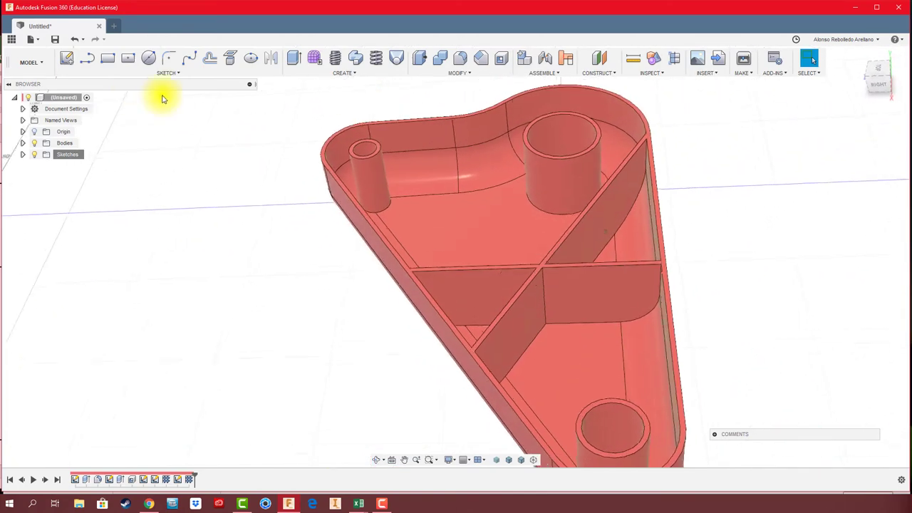
{"action": "left_click", "coordinate": [70, 60]}
{"action": "middle_click_drag", "start_coordinate": [393, 214], "coordinate": [342, 240], "text": "shift"}
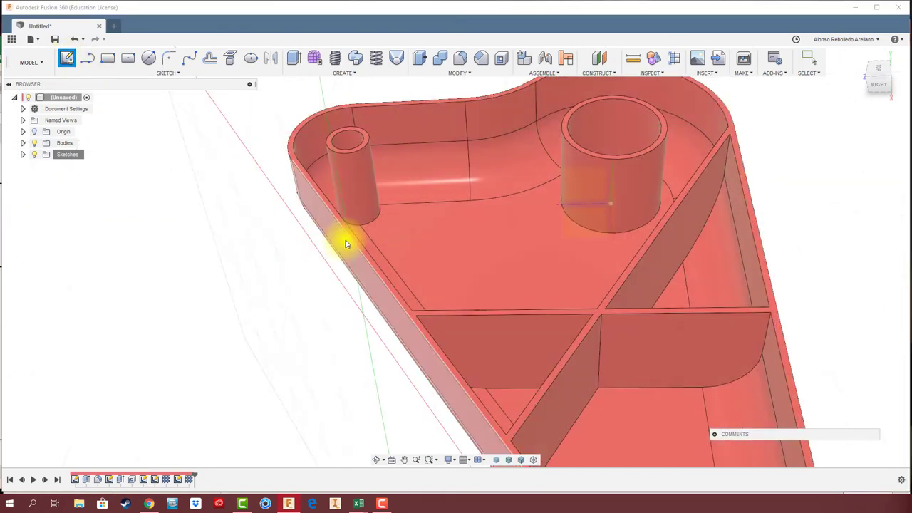
{"action": "left_click", "coordinate": [355, 240]}
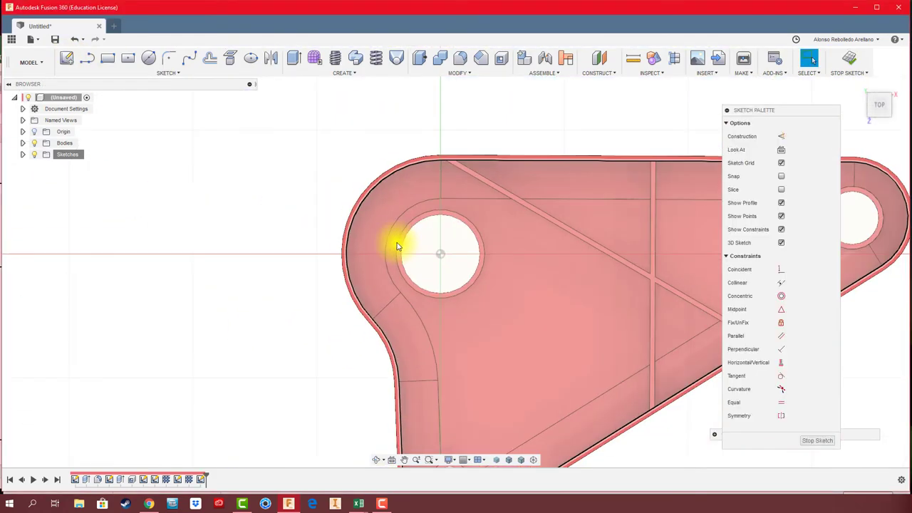
{"action": "middle_click_drag", "start_coordinate": [426, 161], "coordinate": [364, 110]}
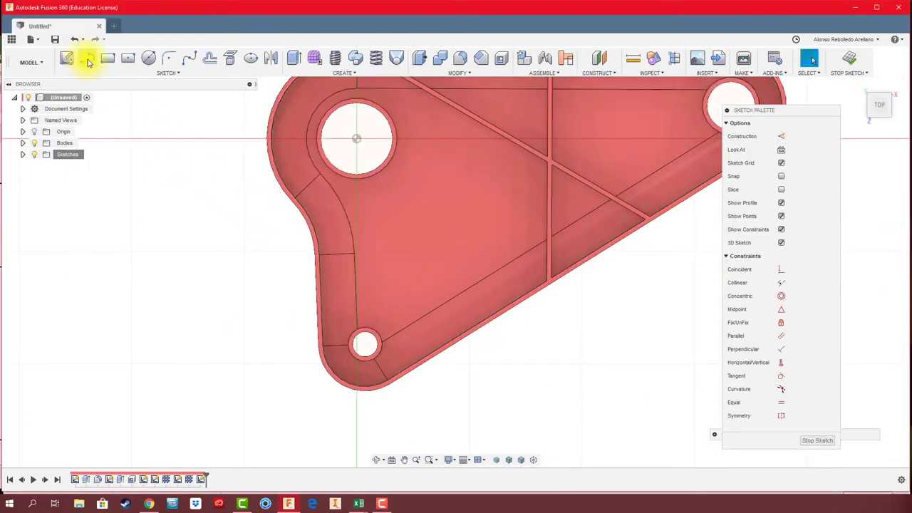
{"action": "left_click", "coordinate": [89, 61]}
{"action": "left_click", "coordinate": [670, 250]}
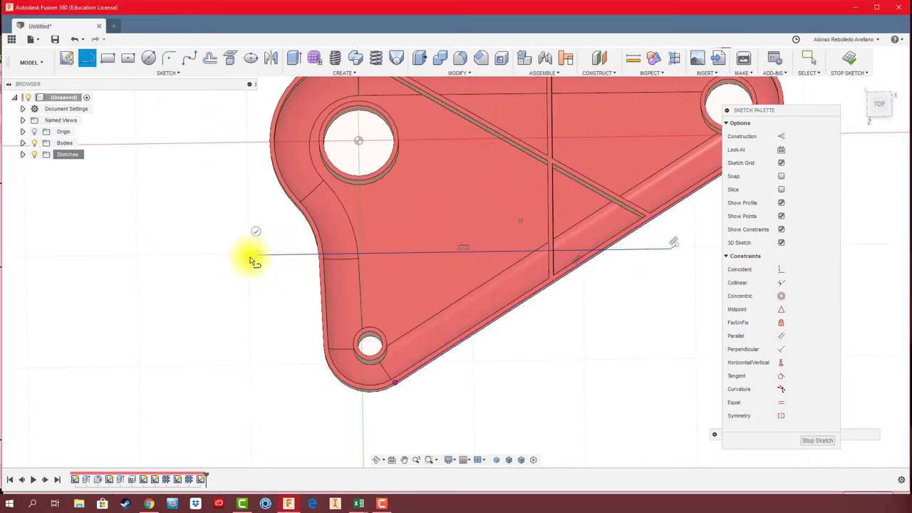
{"action": "middle_click_drag", "start_coordinate": [253, 258], "coordinate": [860, 79], "text": "shift"}
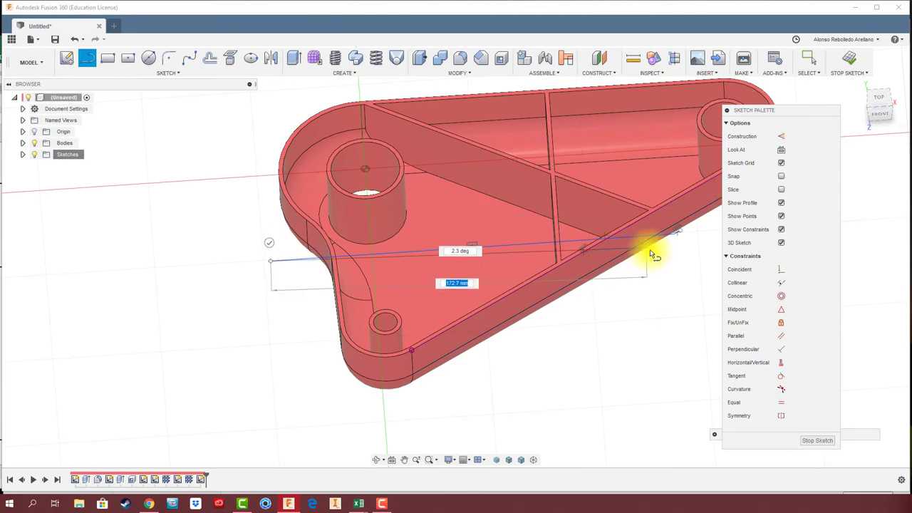
{"action": "key", "text": "Return"}
{"action": "key", "text": "Escape"}
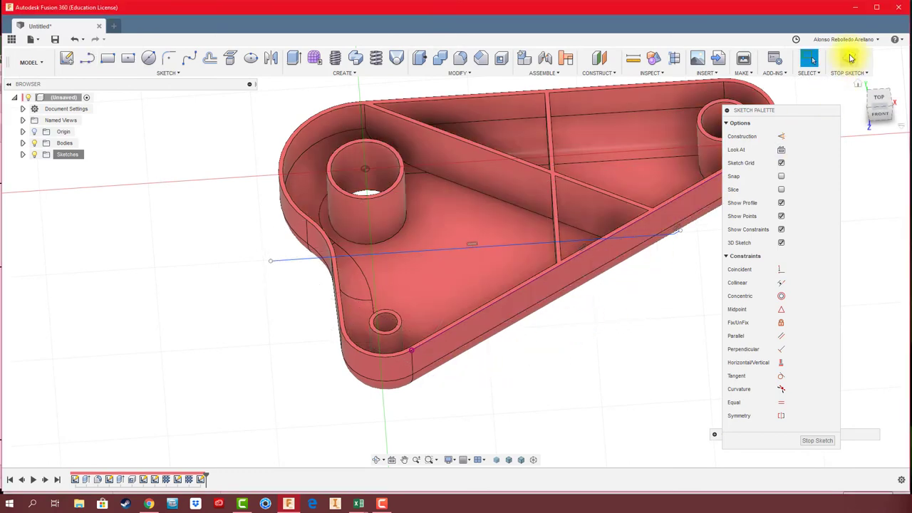
{"action": "left_click", "coordinate": [851, 58]}
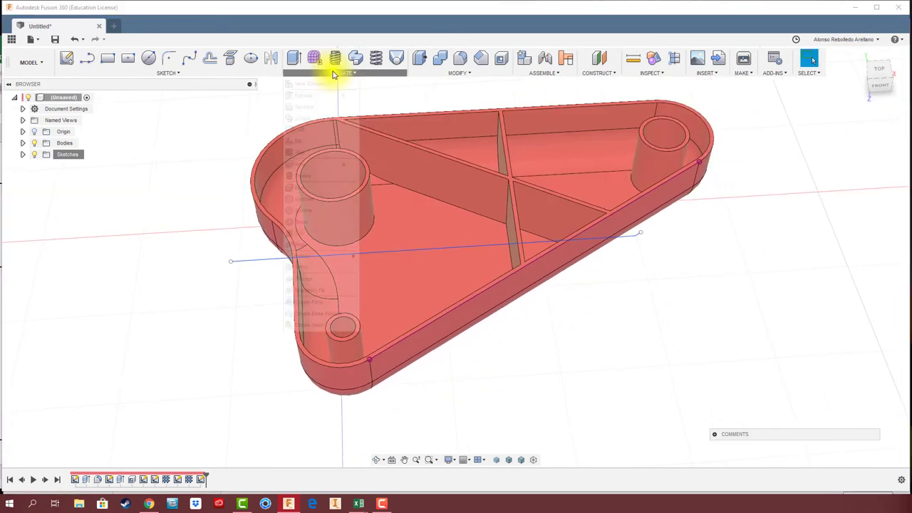
Add a web rib along the new line, widened to about 4.2 mm thick
{"action": "left_click", "coordinate": [298, 153]}
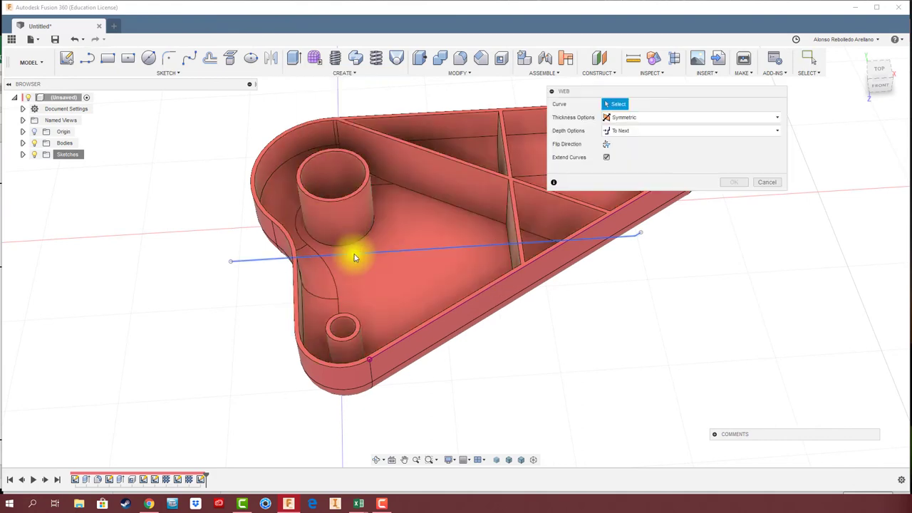
{"action": "left_click", "coordinate": [355, 256]}
{"action": "middle_click_drag", "start_coordinate": [355, 279], "coordinate": [554, 280], "text": "shift"}
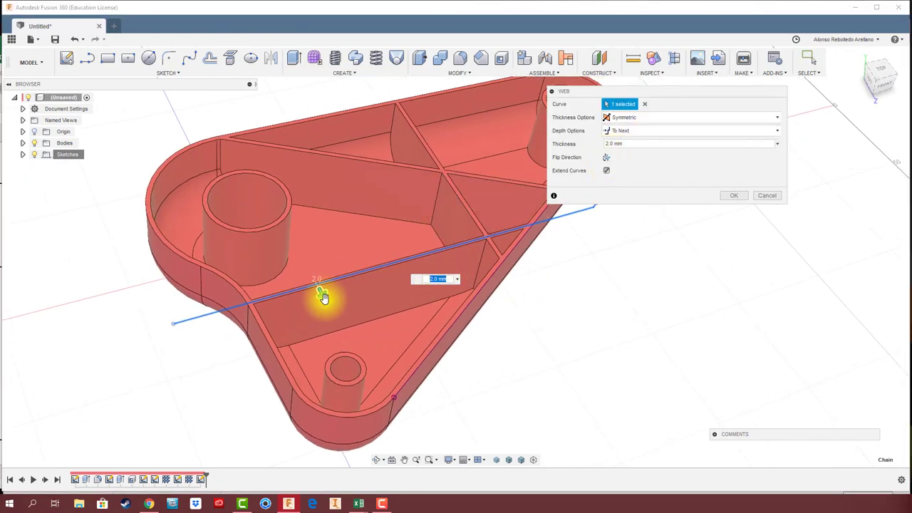
{"action": "left_click_drag", "start_coordinate": [323, 296], "coordinate": [328, 305]}
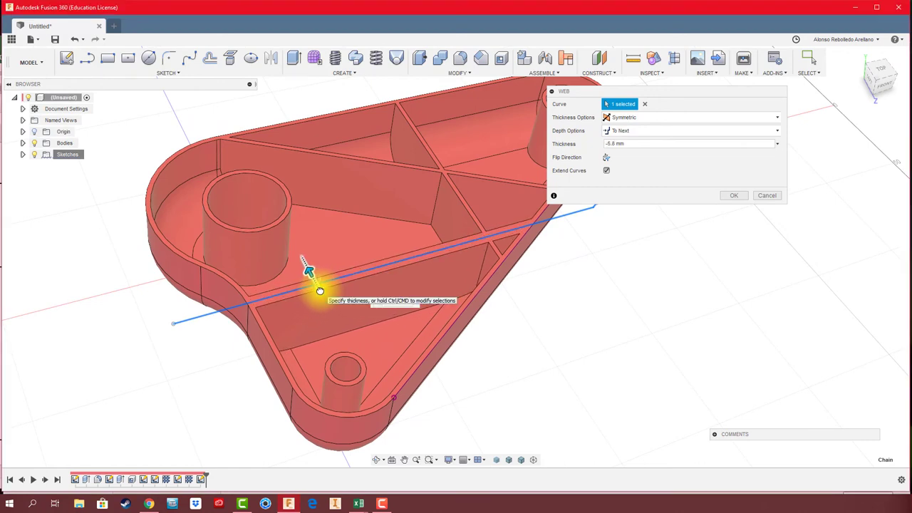
{"action": "middle_click_drag", "start_coordinate": [321, 292], "coordinate": [583, 287], "text": "shift"}
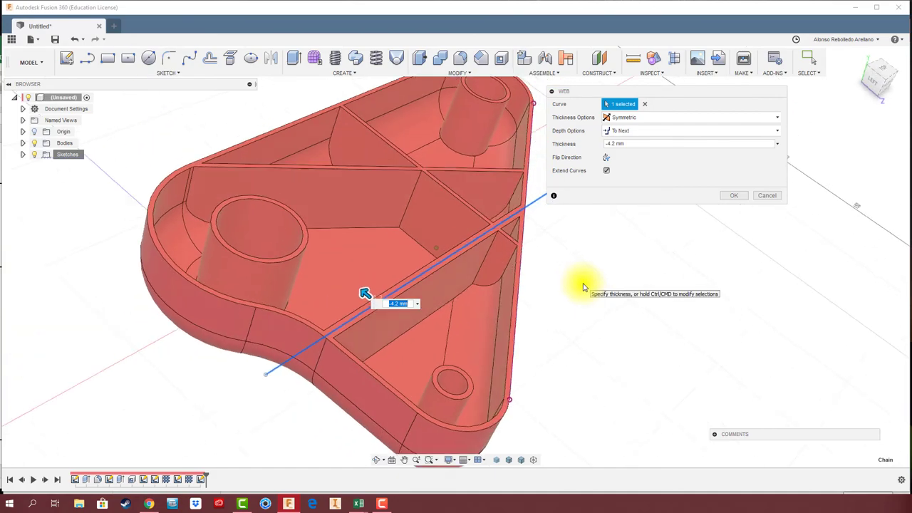
{"action": "left_click", "coordinate": [733, 195]}
{"action": "mouse_move", "coordinate": [733, 197]}
{"action": "middle_mouse_down", "text": "shift"}
{"action": "mouse_move", "coordinate": [677, 240]}
{"action": "mouse_move", "coordinate": [625, 157]}
{"action": "mouse_move", "coordinate": [656, 157]}
{"action": "mouse_move", "coordinate": [629, 148]}
{"action": "middle_mouse_up", "text": "shift"}
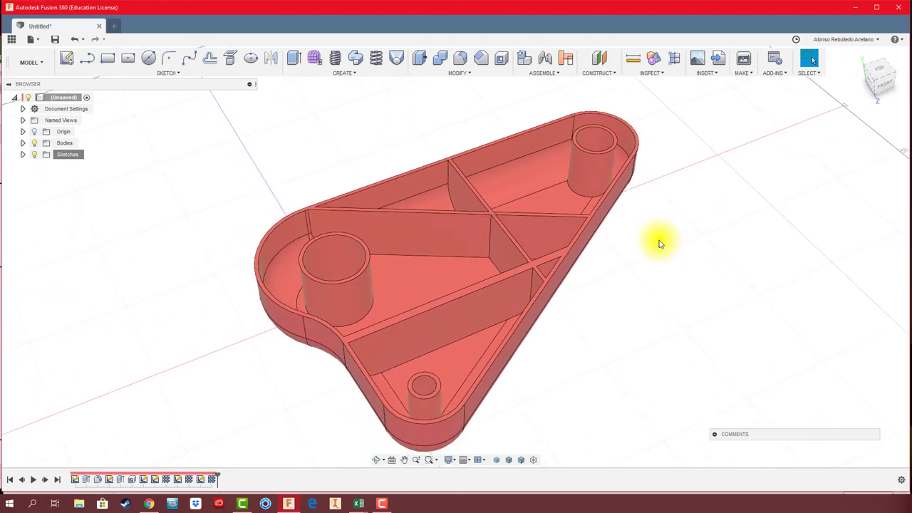